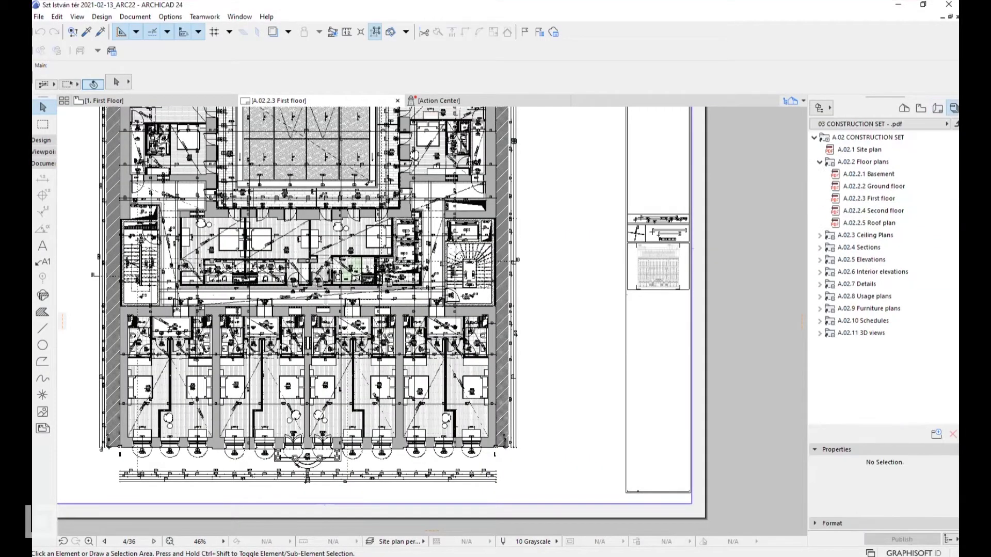
Step: Publish only the A.02.2.3 First floor layout and dismiss the missing-output-path warning
left_click(901, 539)
left_click(892, 495)
left_click(420, 213)
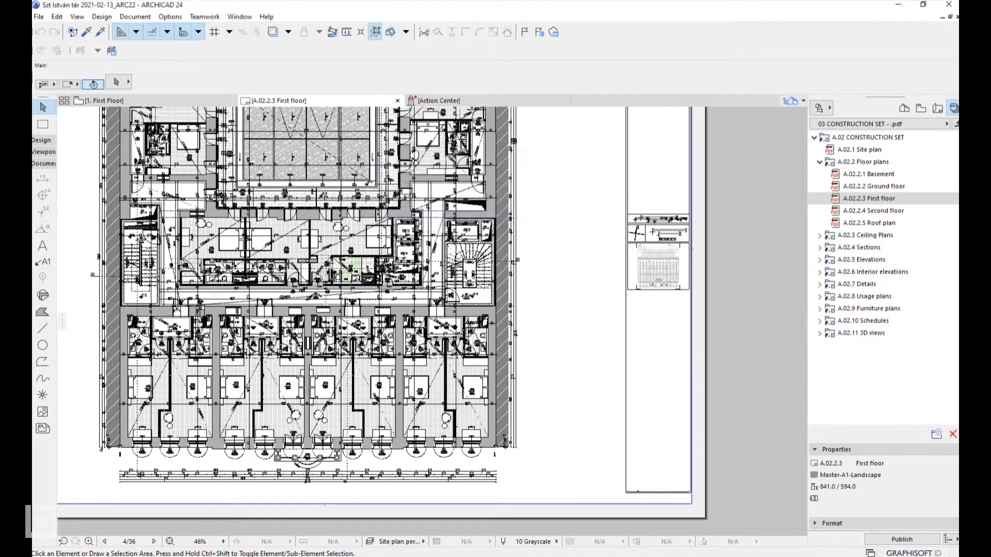
Step: Output the publisher set as a single PDF to Radisson Collection and publish the First floor layout
left_click(360, 144)
left_click(573, 304)
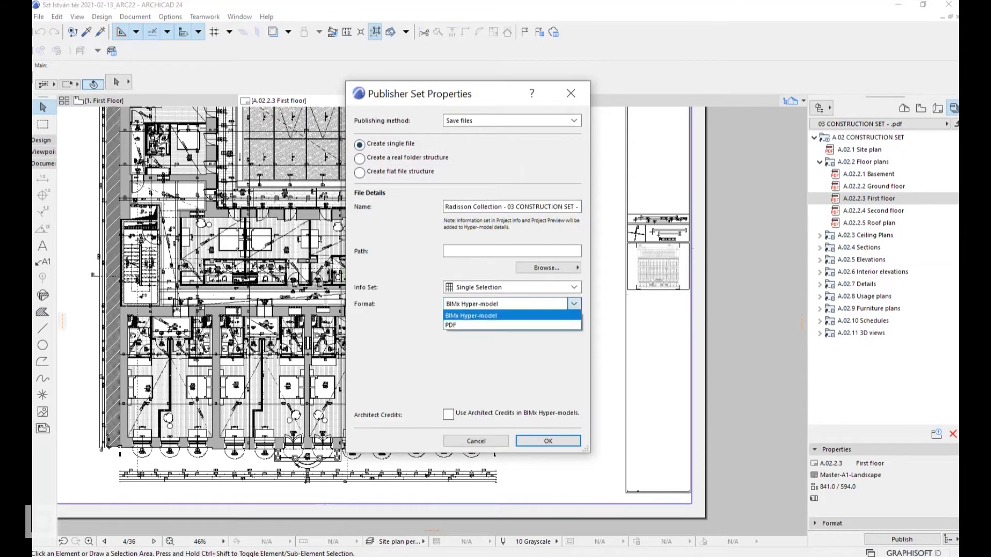
left_click(465, 325)
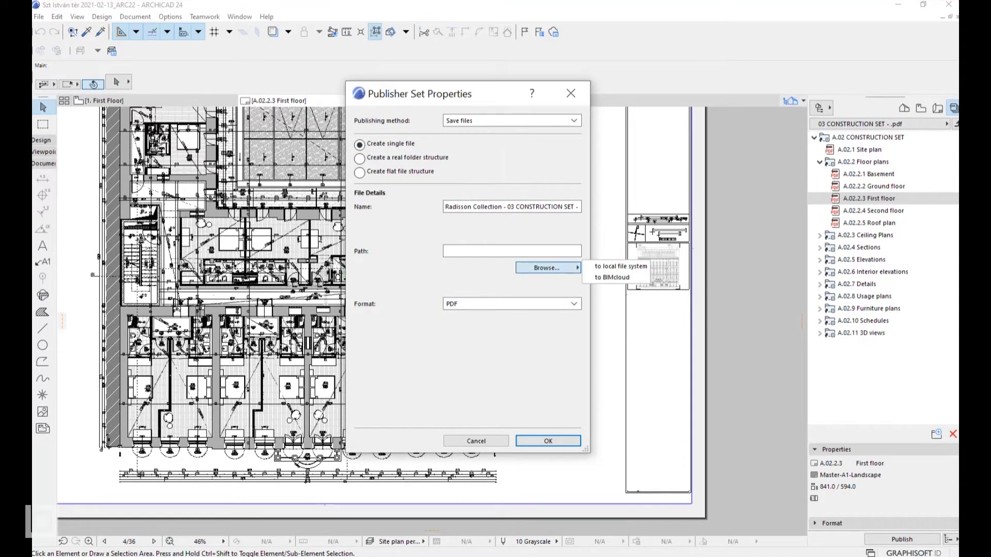
left_click(547, 268)
scroll(612, 302, "down", 3)
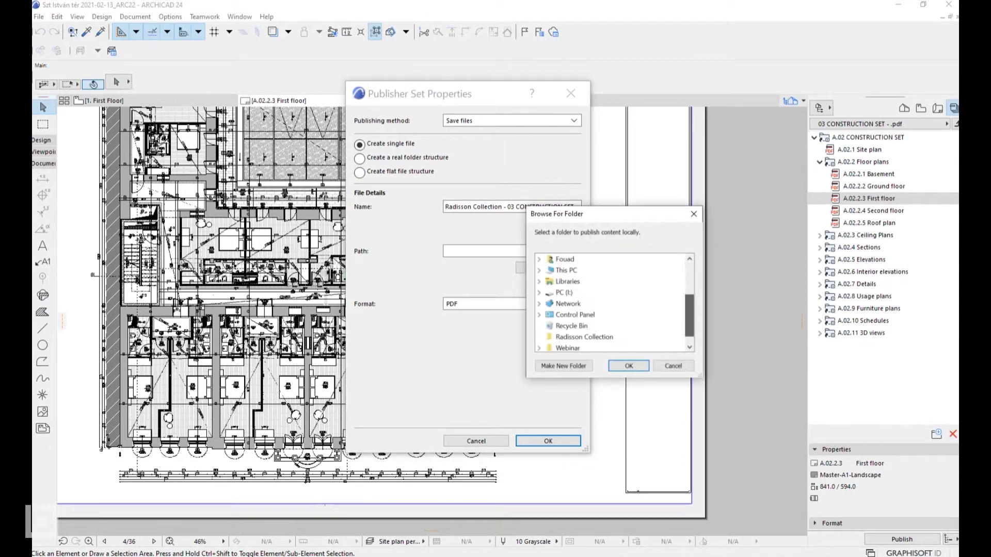
left_click(584, 337)
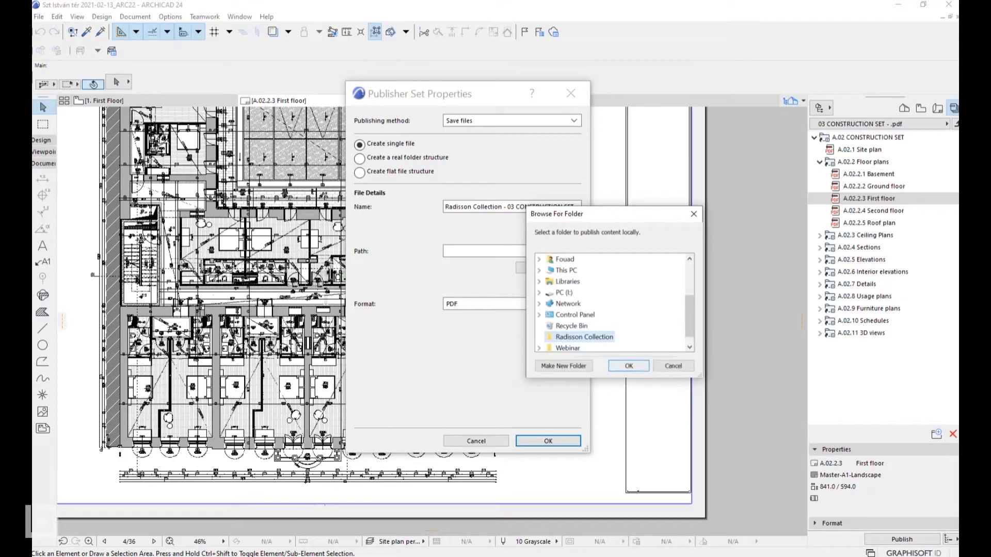
left_click(629, 366)
left_click(548, 440)
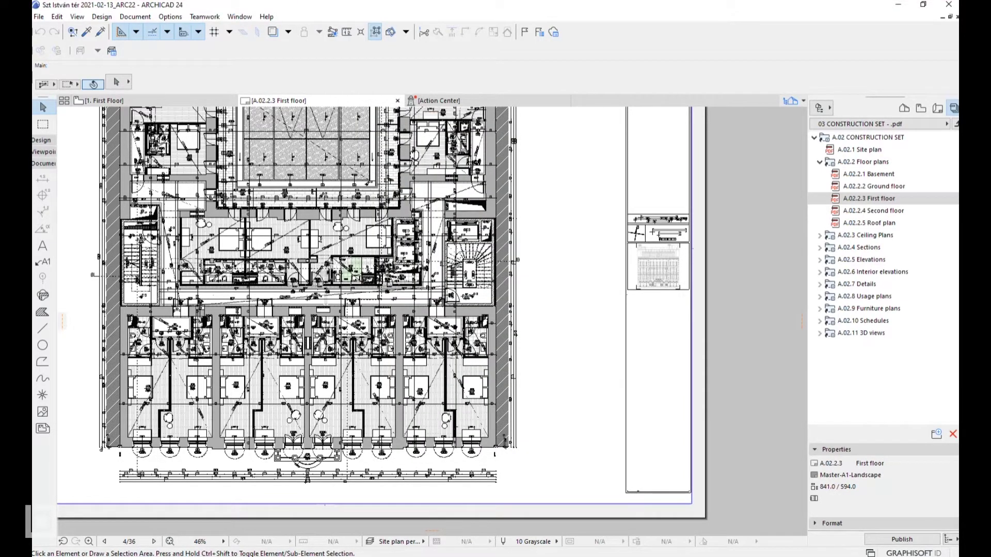
left_click(901, 539)
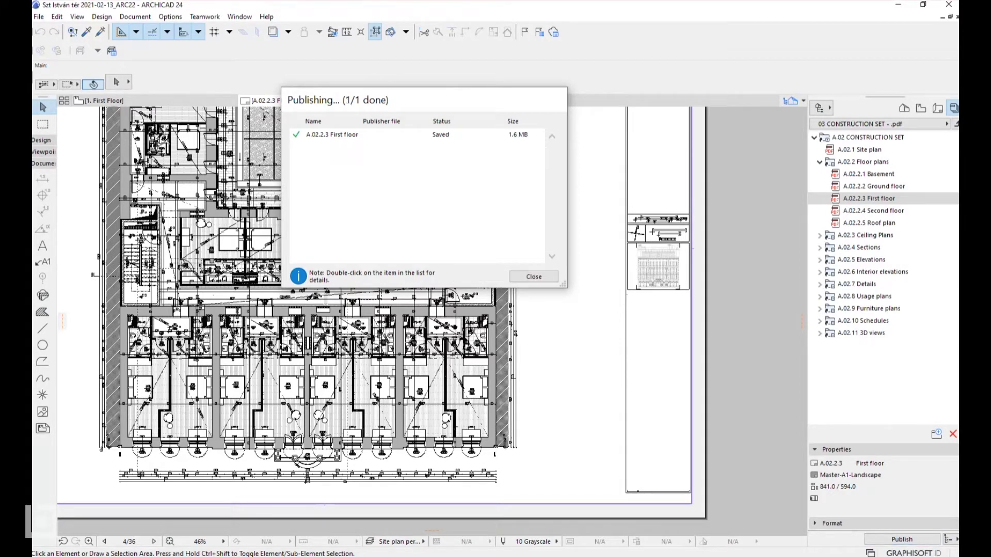
key("Return")
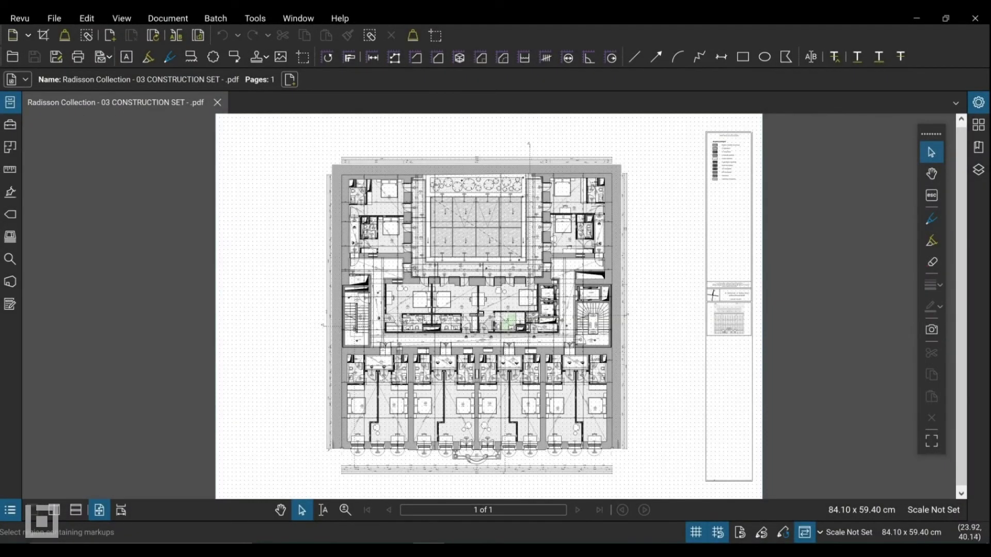
Step: Add an engineering callout on the plan with the comment 'please check height'
scroll(371, 375, "up", 5)
scroll(371, 375, "up", 3)
left_click(9, 124)
left_click(41, 143)
left_click(568, 388)
left_click(515, 448)
type("please chec")
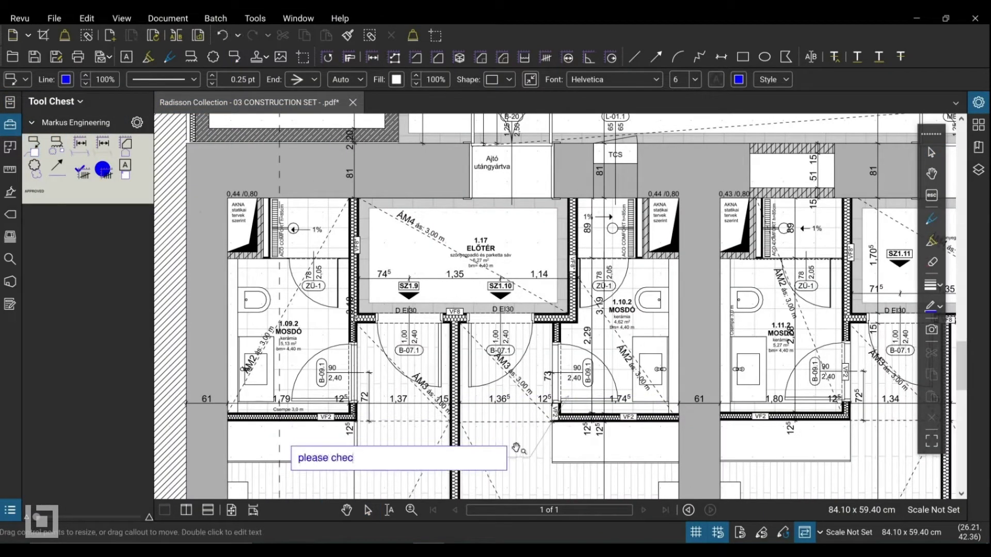
key("Escape")
Step: Cloud the small shaft with a callout comment 'should be discussed'
scroll(655, 438, "down", 5)
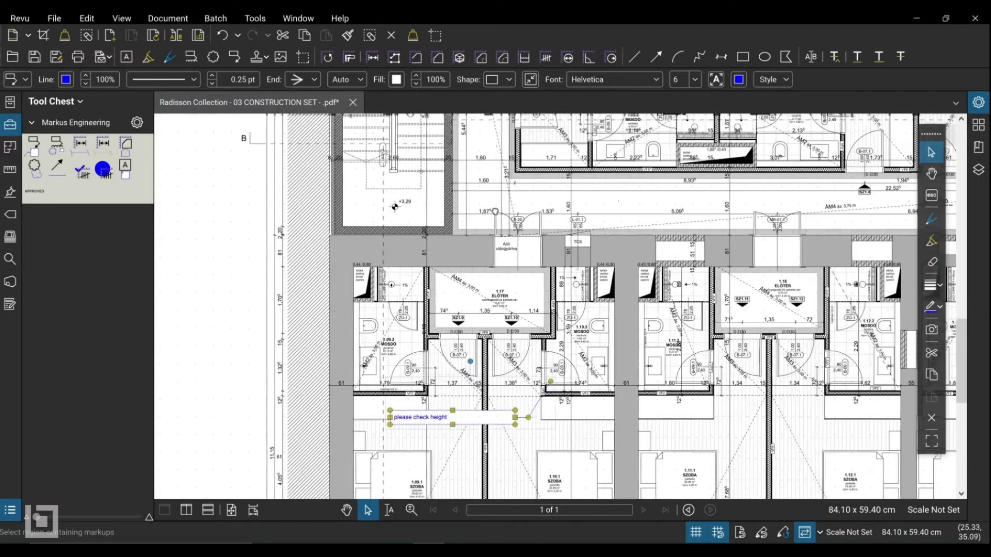
scroll(656, 438, "up", 3)
scroll(655, 438, "up", 2)
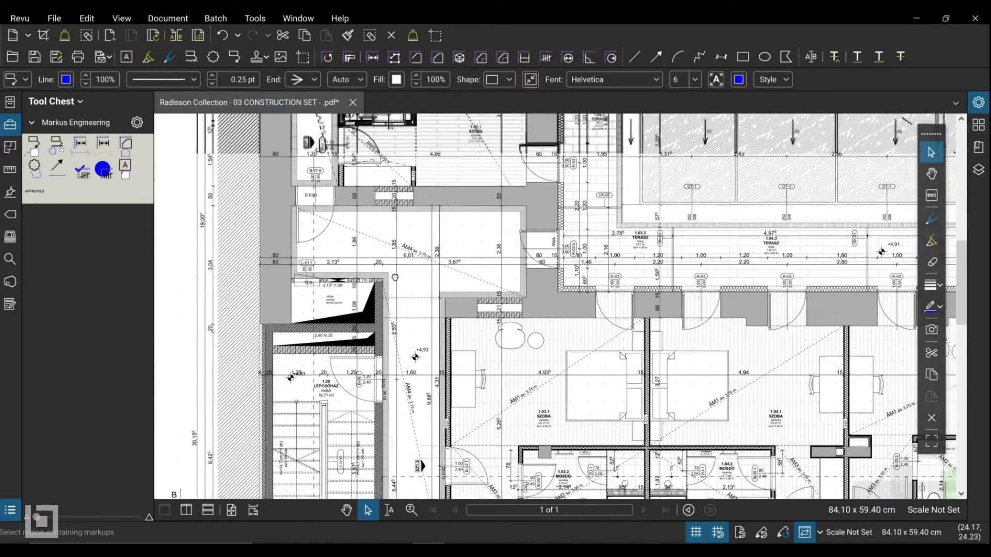
scroll(472, 315, "up", 3)
left_click(54, 152)
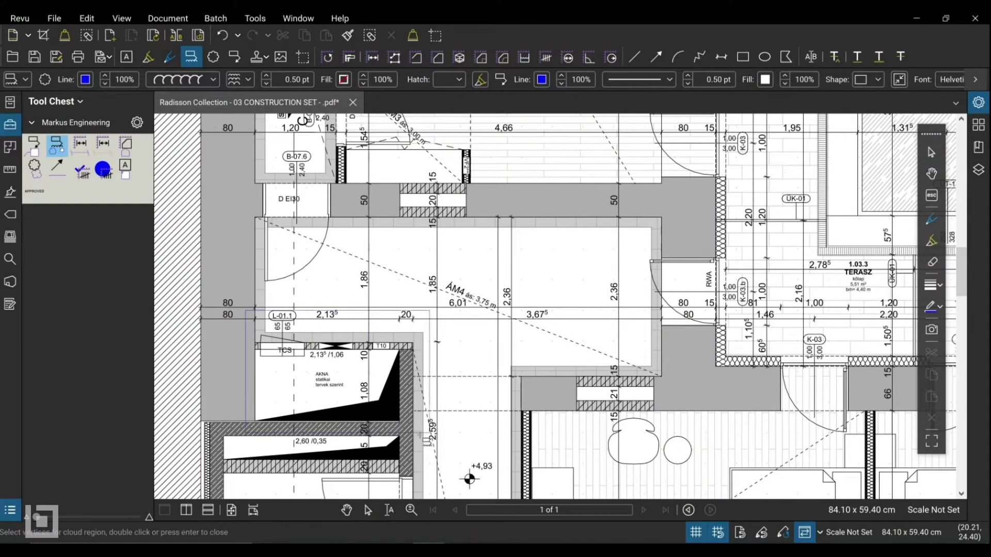
left_click_drag(239, 306, 436, 440)
left_click(471, 285)
type("should be d")
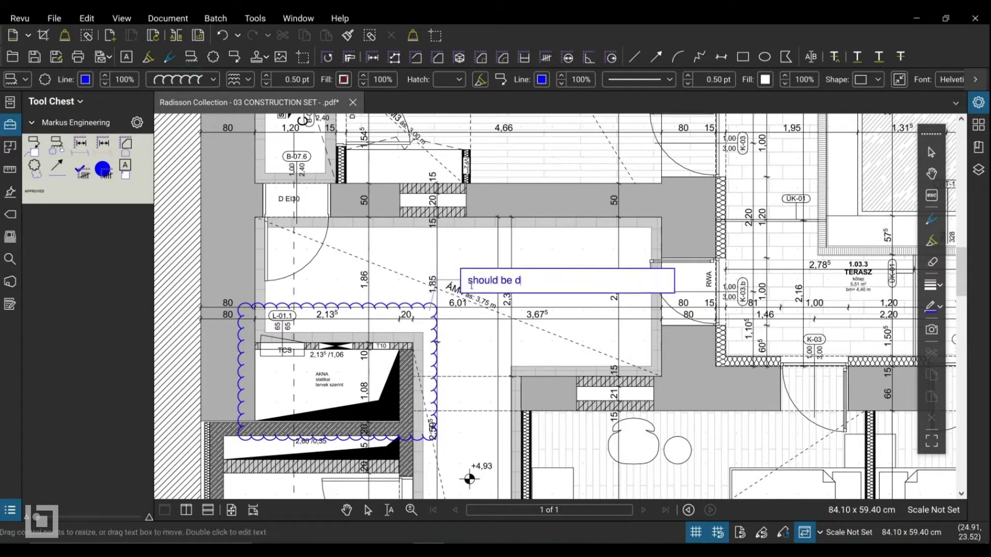
key("Escape")
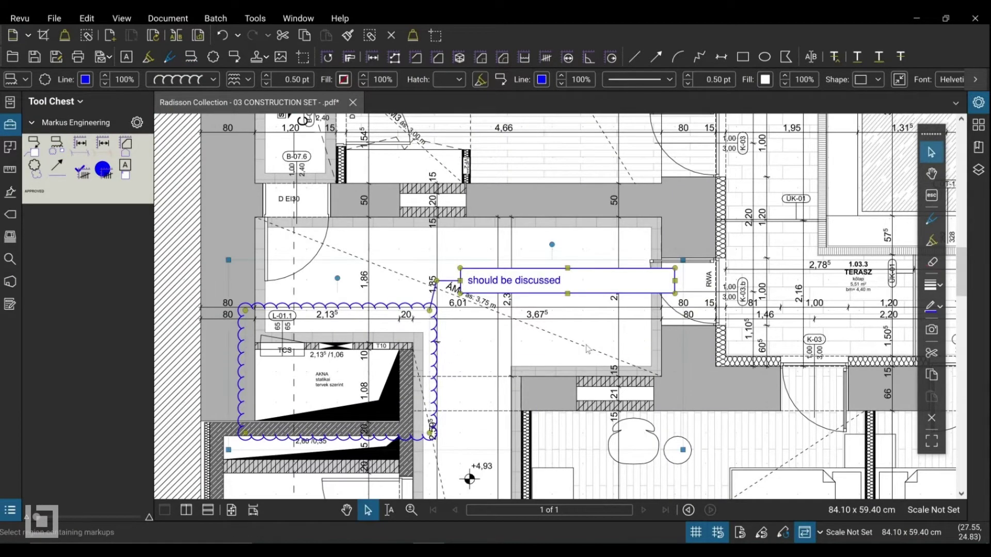
Step: Cloud the corridor dimension 6,66 with the comment 'corridor flooring?'
scroll(536, 268, "down", 5)
scroll(535, 268, "up", 3)
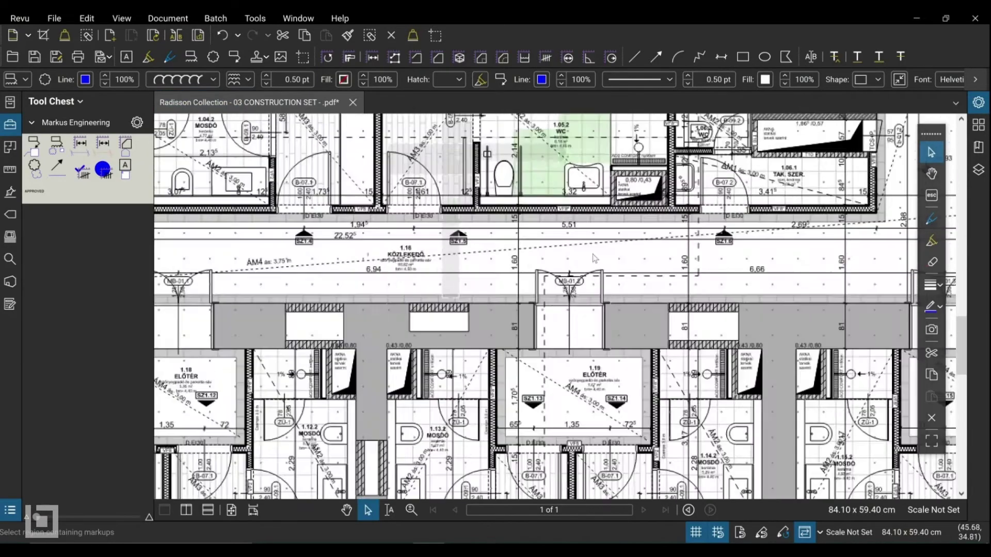
scroll(535, 268, "up", 2)
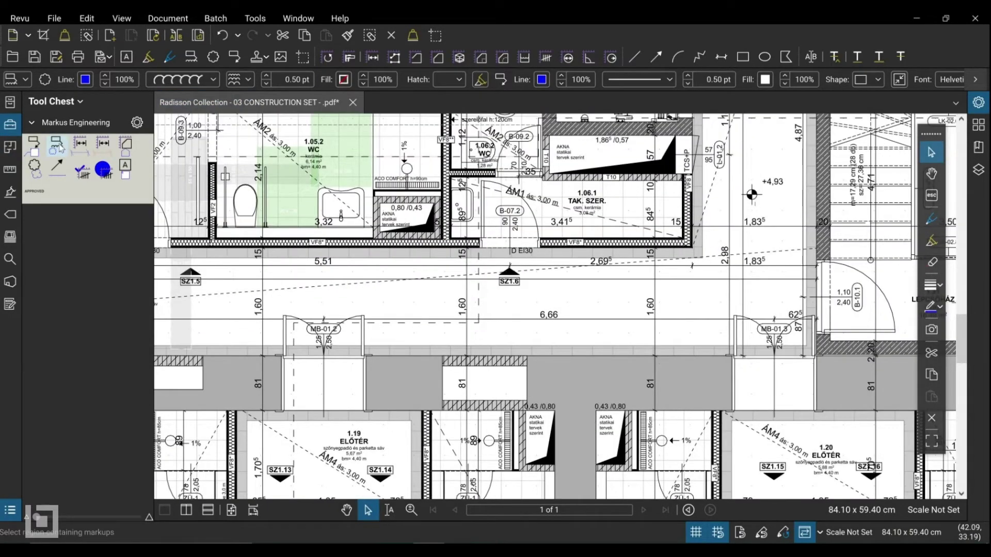
left_click(57, 147)
left_click(413, 301)
key("Escape")
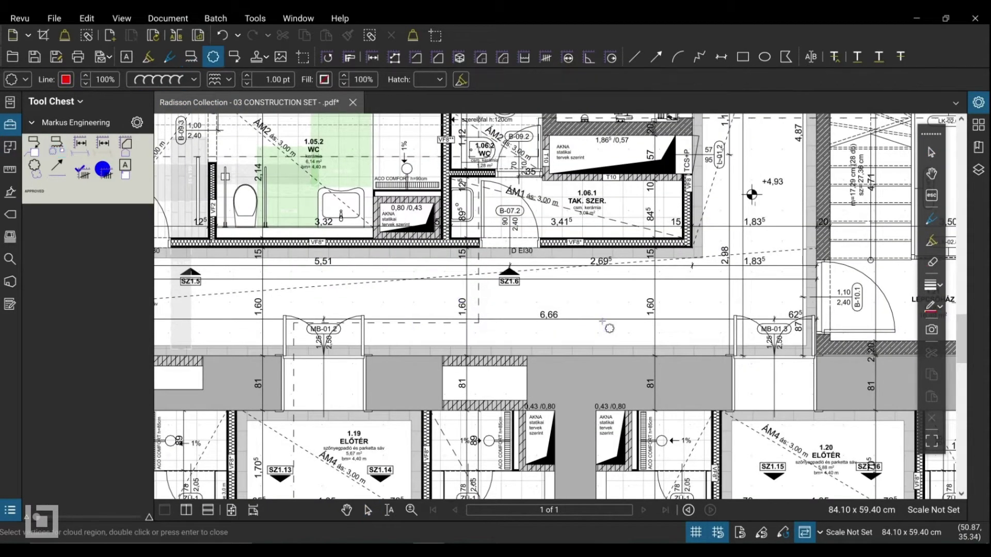
left_click_drag(376, 296, 574, 340)
left_click(609, 338)
type("corridor flooring")
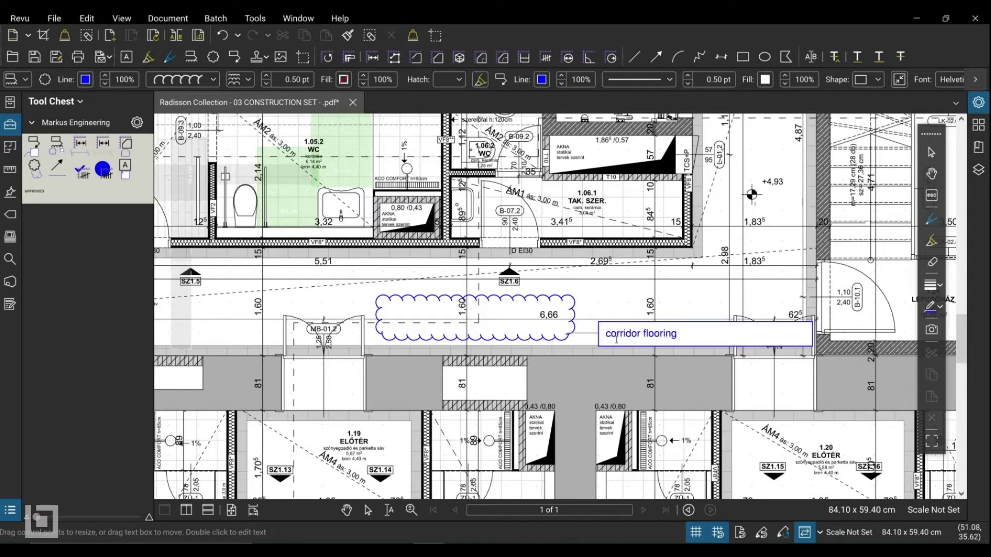
key("Escape")
scroll(610, 392, "down", 1)
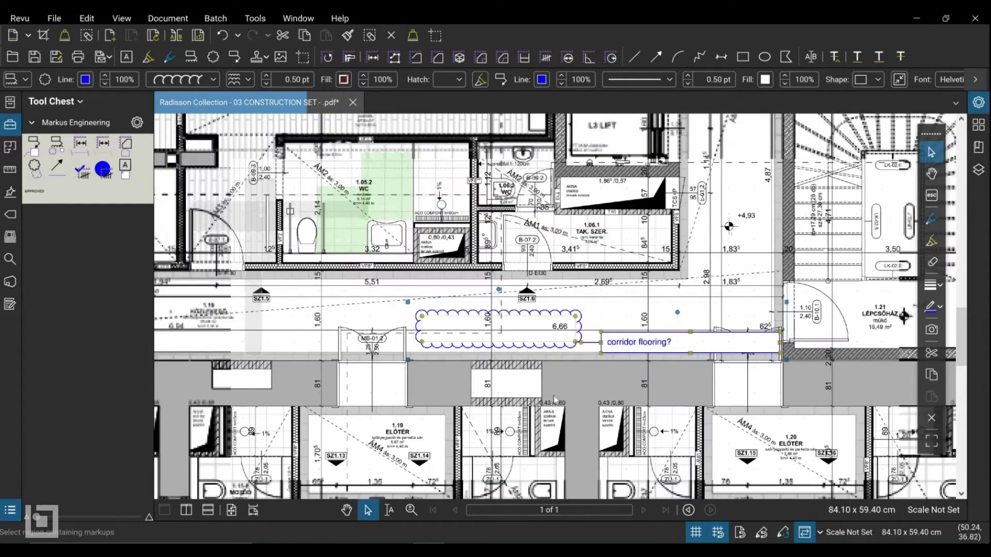
left_click(10, 510)
Step: Review the three markups in the Markups List and add a Comments column
left_click(442, 445)
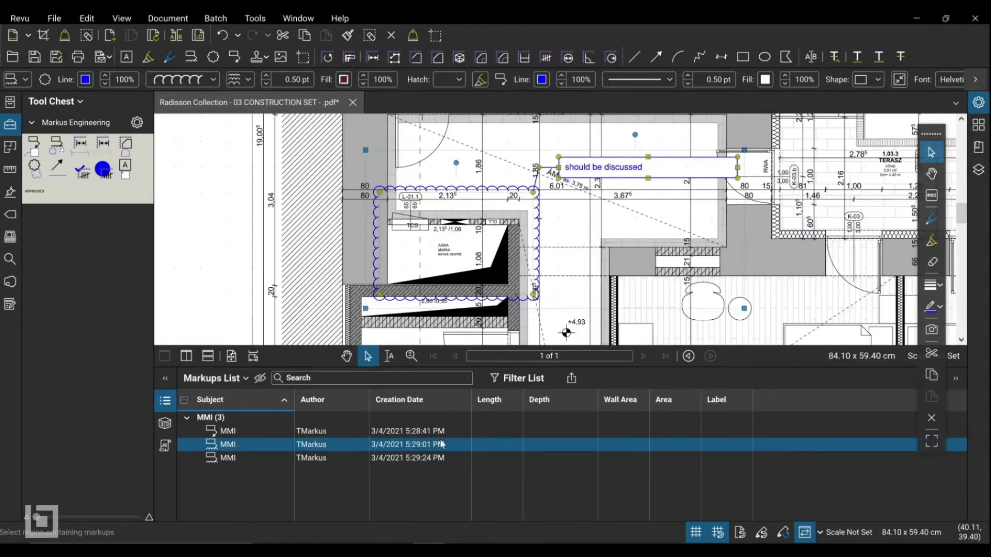
left_click(434, 432)
left_click(423, 458)
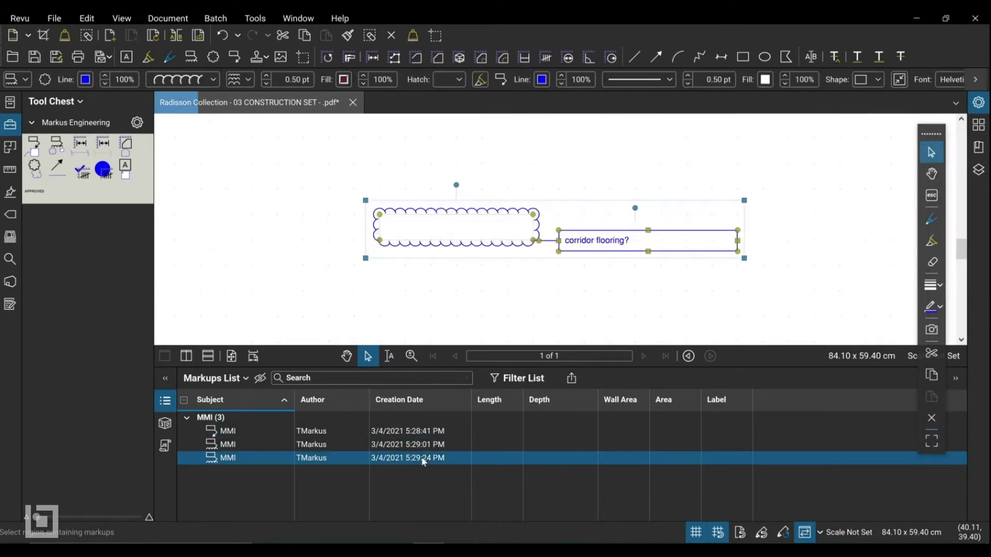
left_click(246, 378)
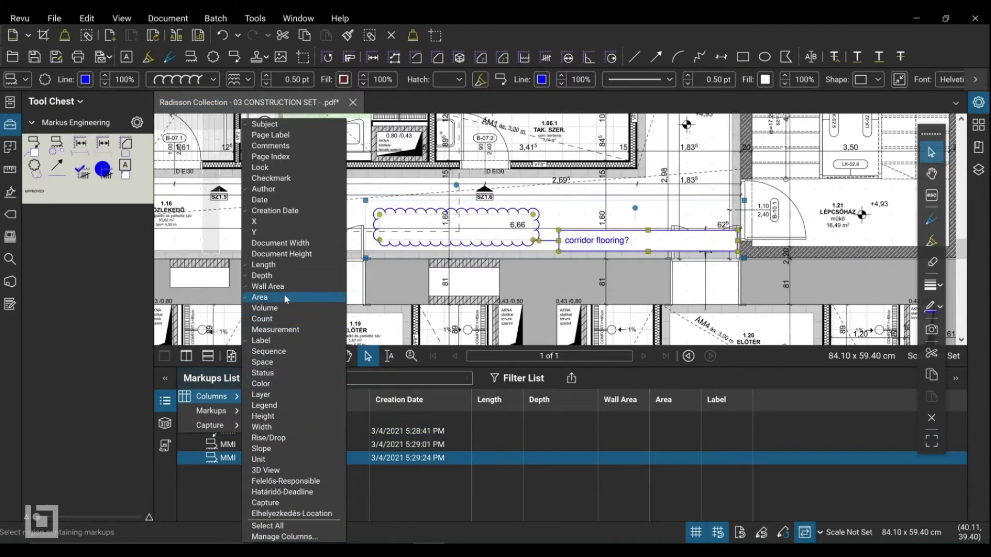
left_click(271, 145)
left_click(455, 493)
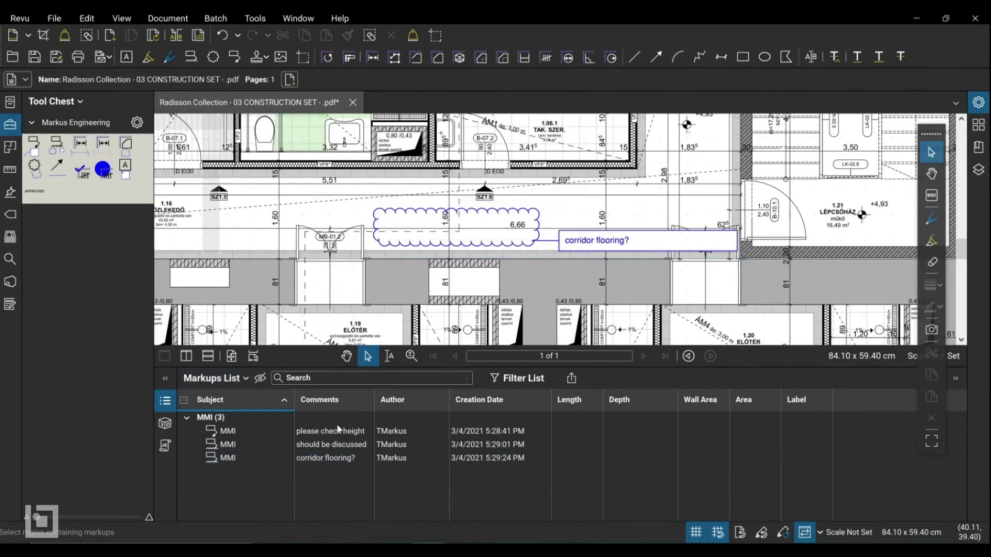
Step: Save the PDF as 'Radisson Collection - 03 CONSTRUCTION SET - markup'
left_click(54, 18)
left_click(124, 178)
key("End")
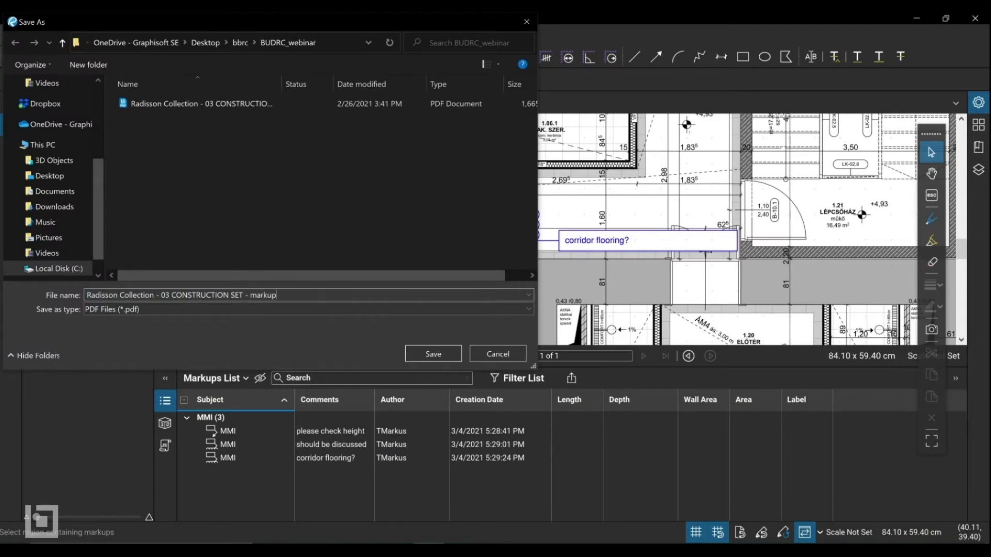
left_click(433, 354)
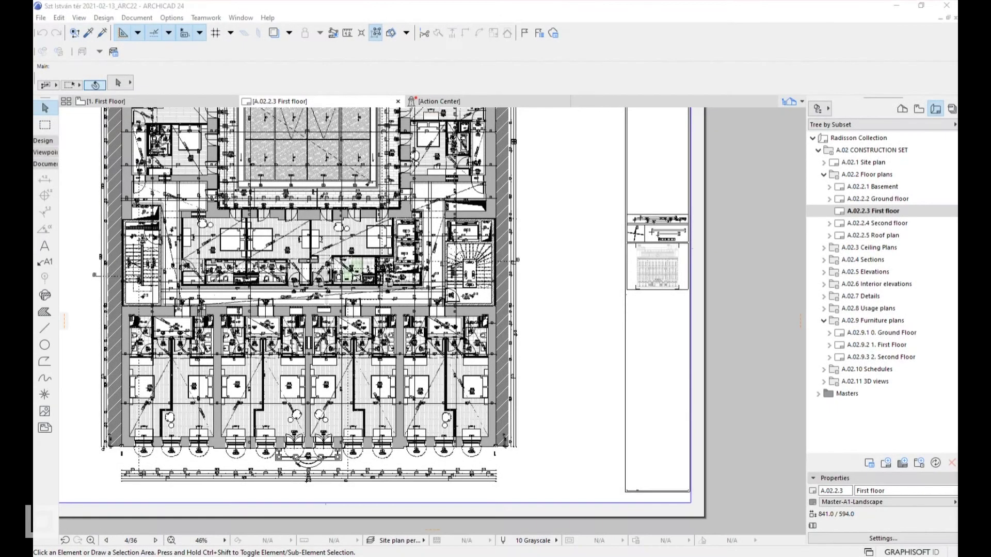
Step: Import the 3 issues from the markup PDF onto the First floor via Bluebeam Connection
left_click(40, 18)
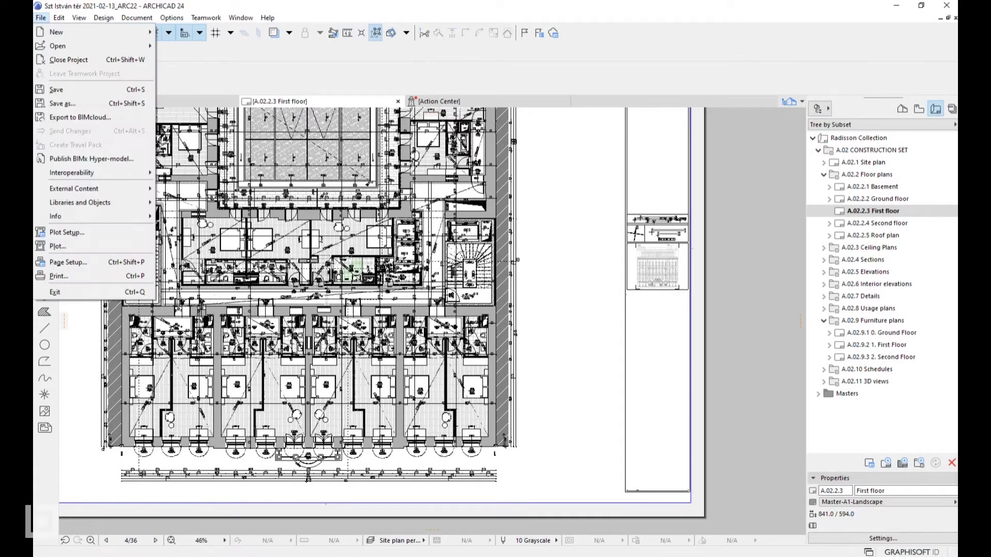
left_click(217, 246)
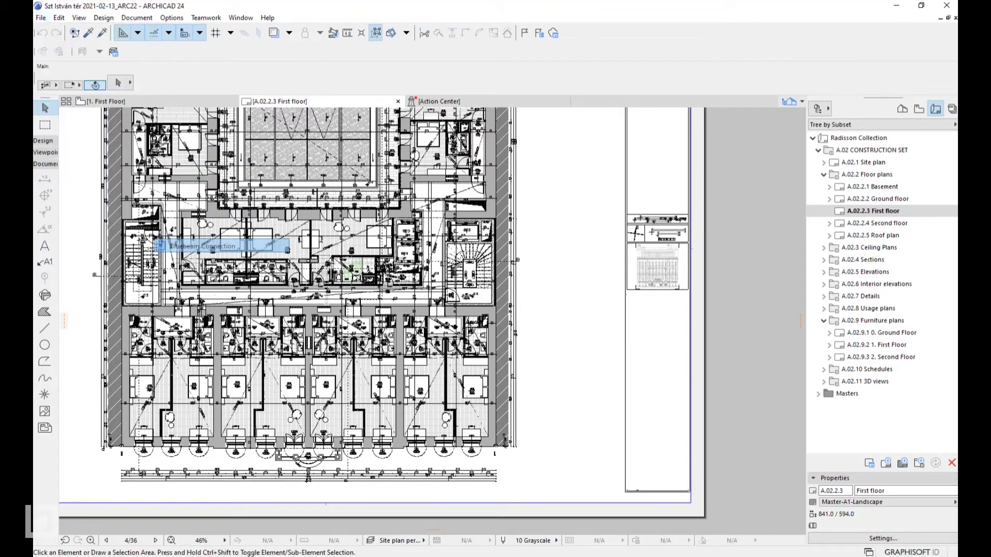
left_click(482, 221)
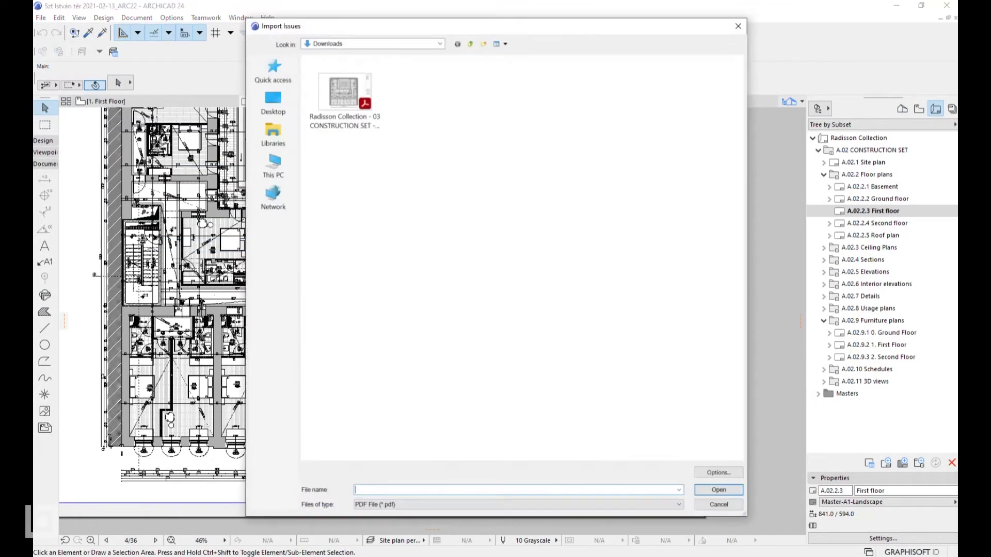
left_click(345, 98)
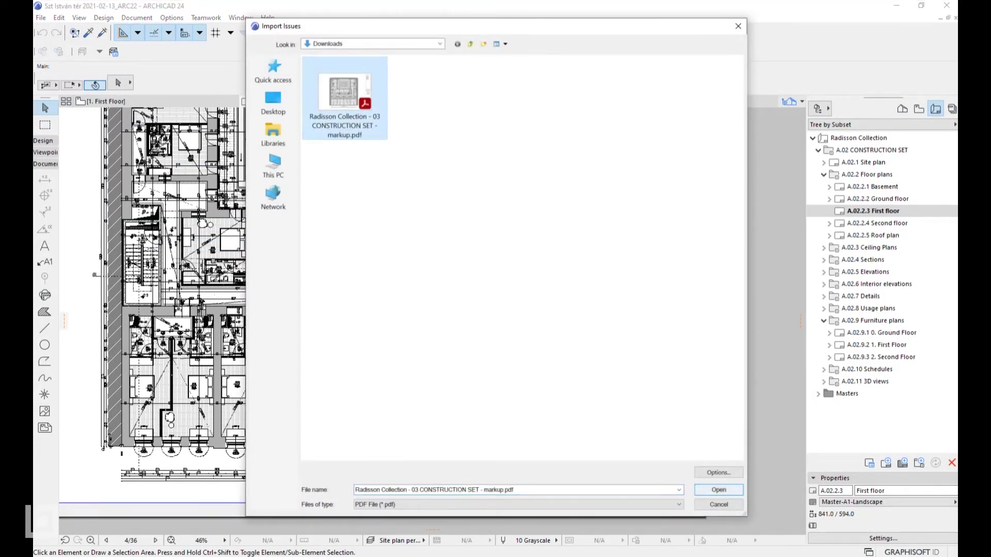
key("Return")
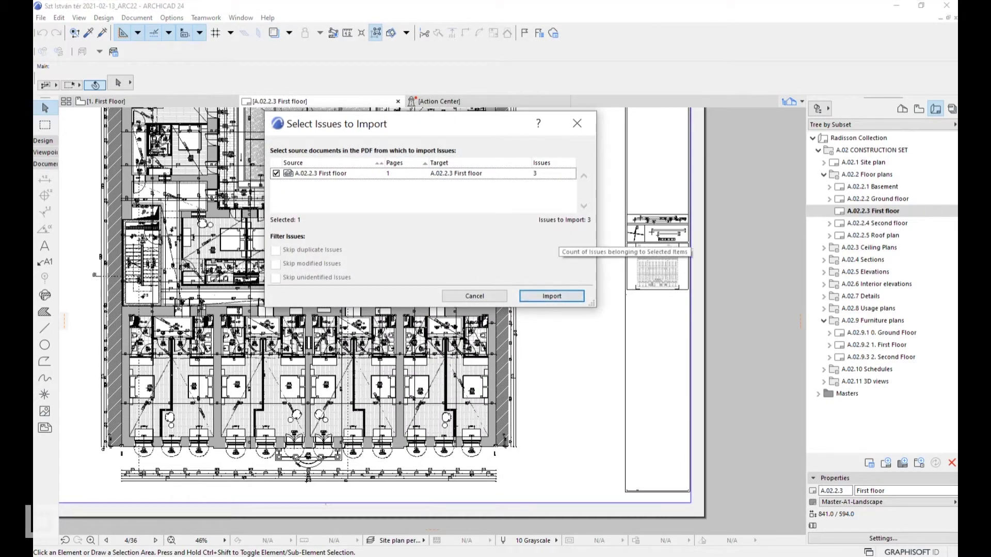
left_click(552, 296)
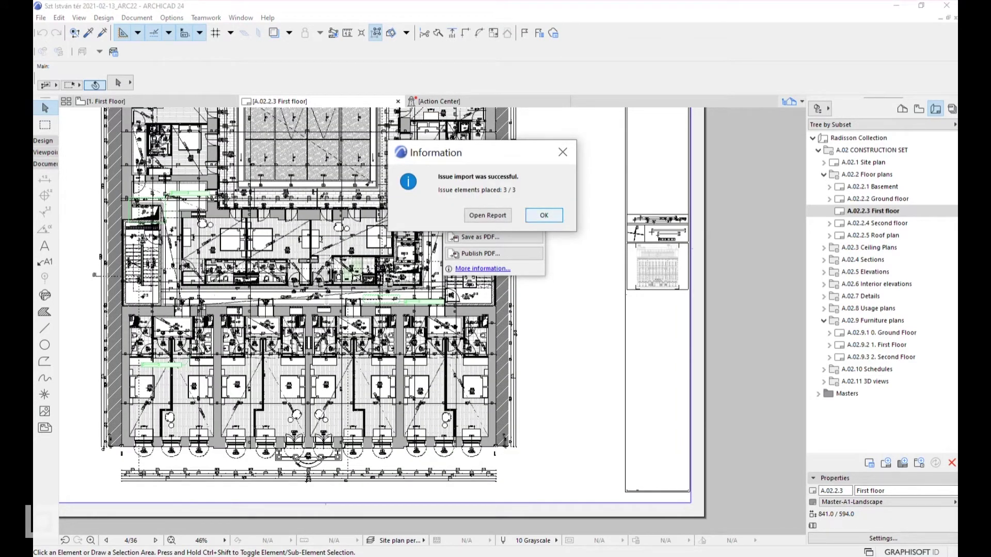
key("Return")
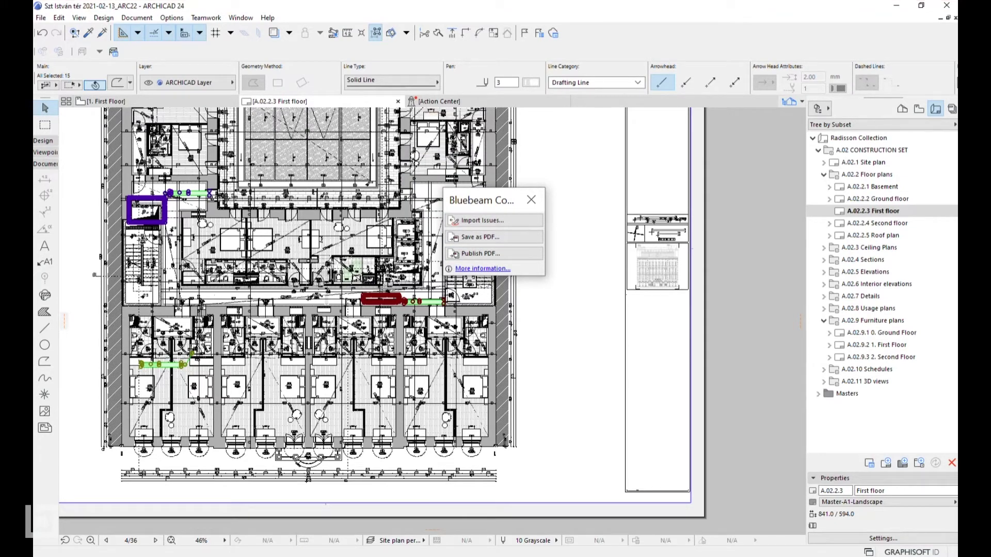
Step: Close the Bluebeam Connection palette and clear the imported elements' selection
left_click(531, 199)
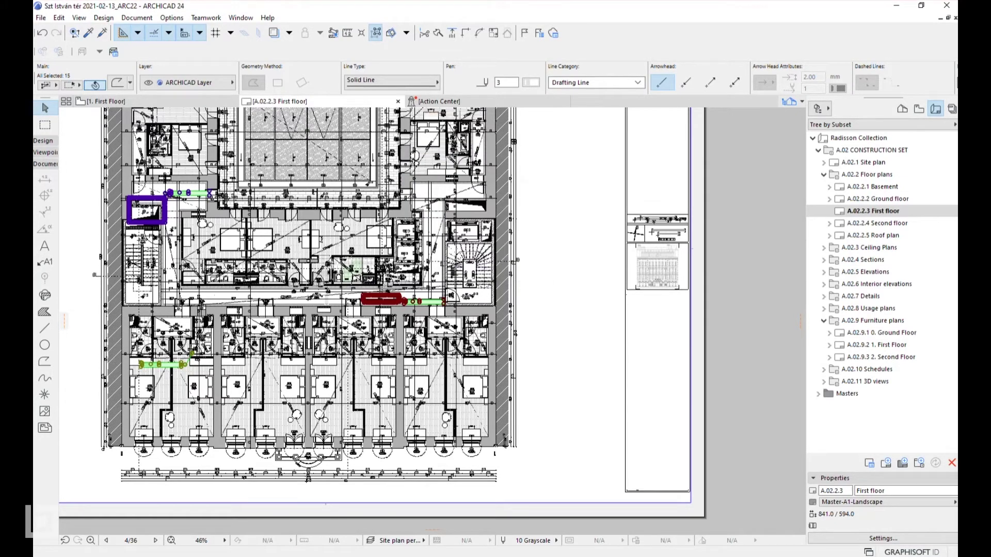
key("Escape")
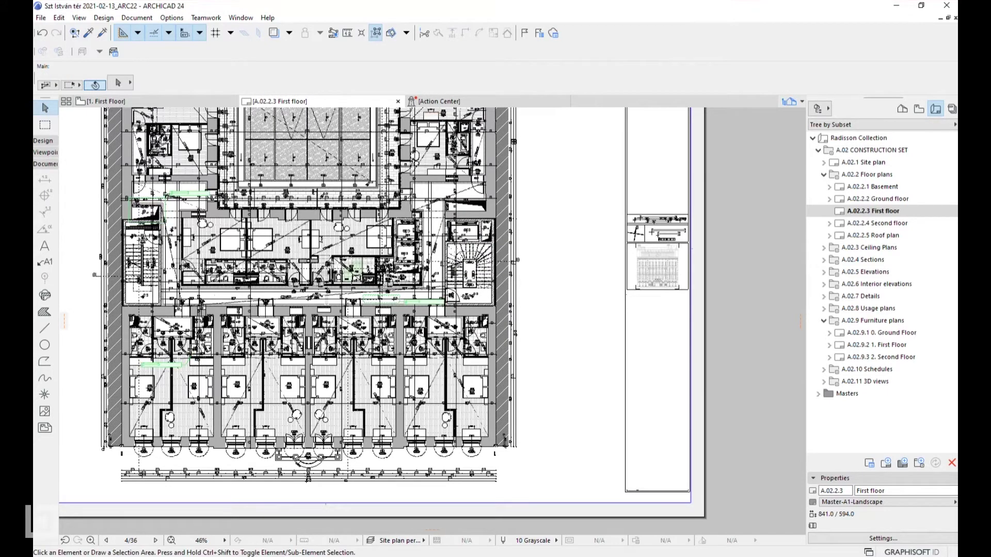
left_click(137, 17)
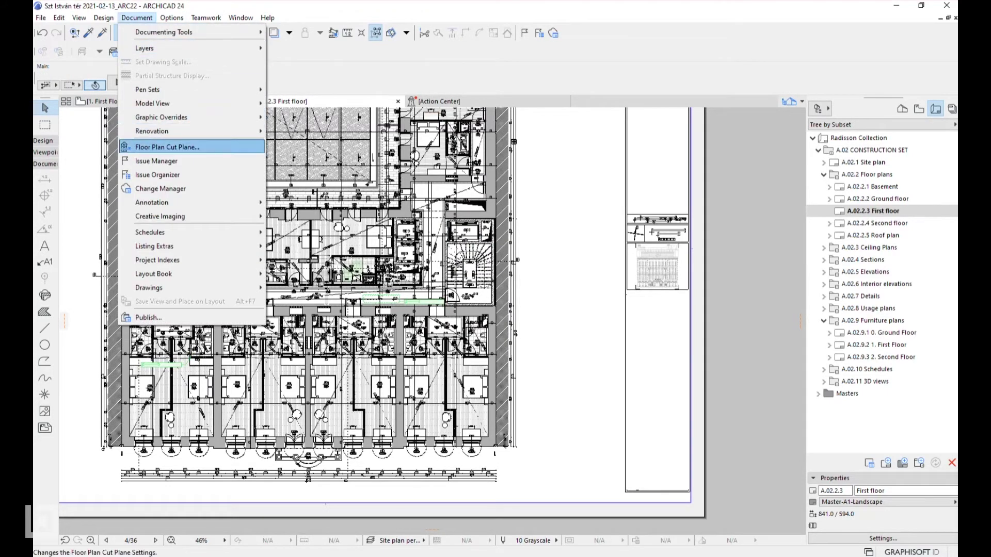
left_click(156, 161)
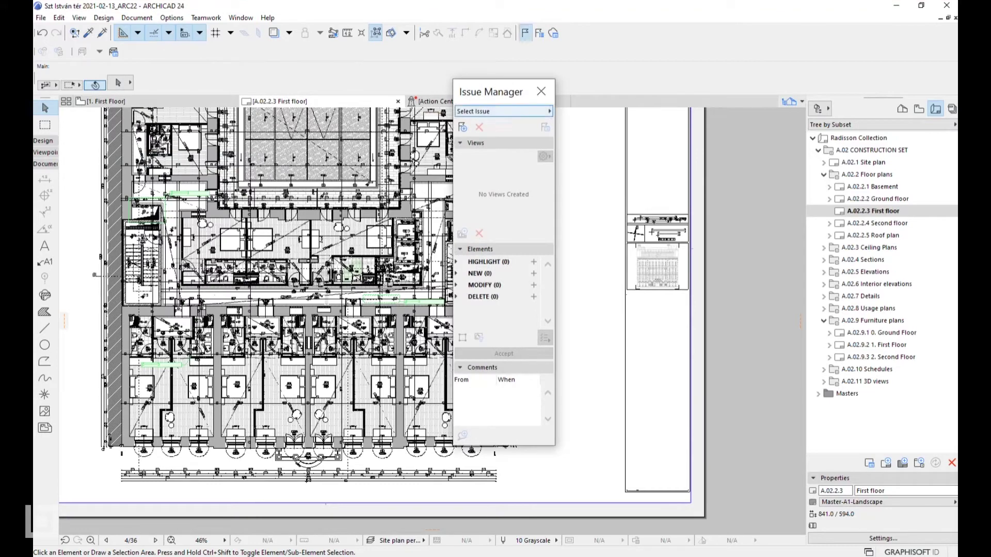
left_click(503, 111)
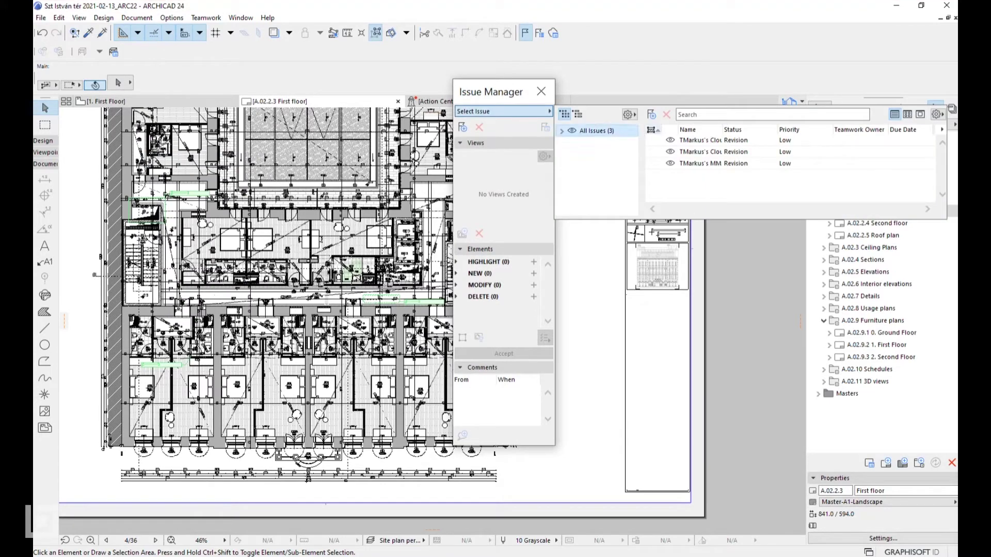
left_click(697, 139)
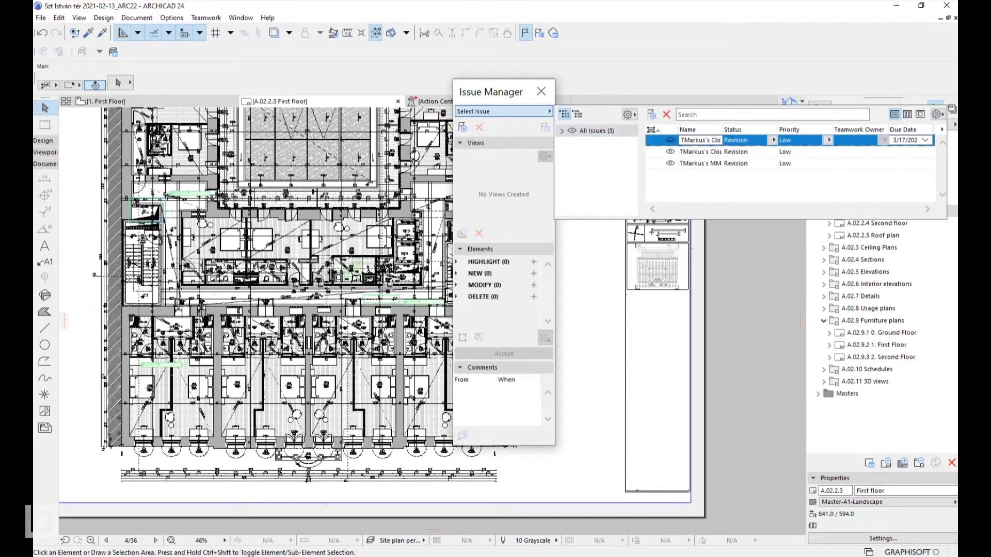
double_click(697, 140)
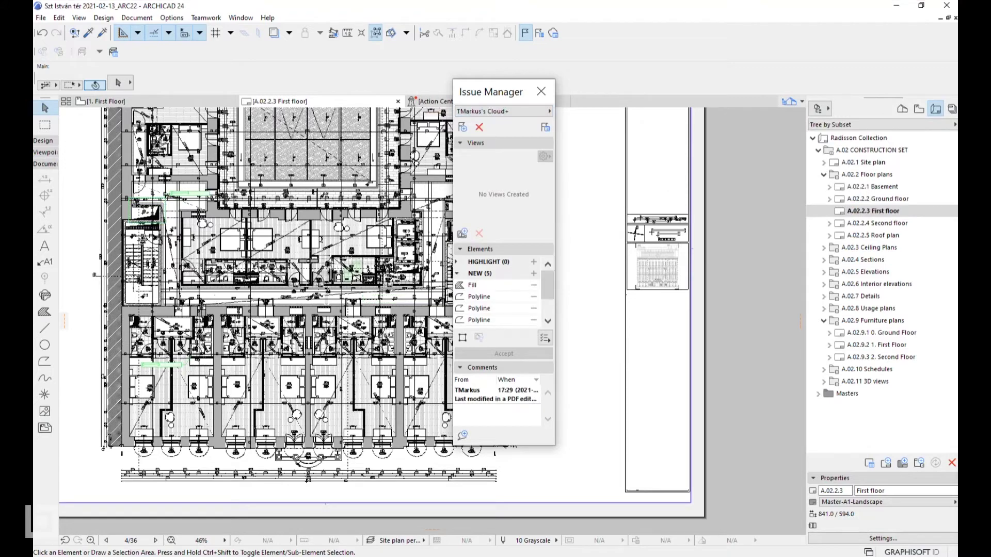
left_click(541, 91)
left_click(136, 17)
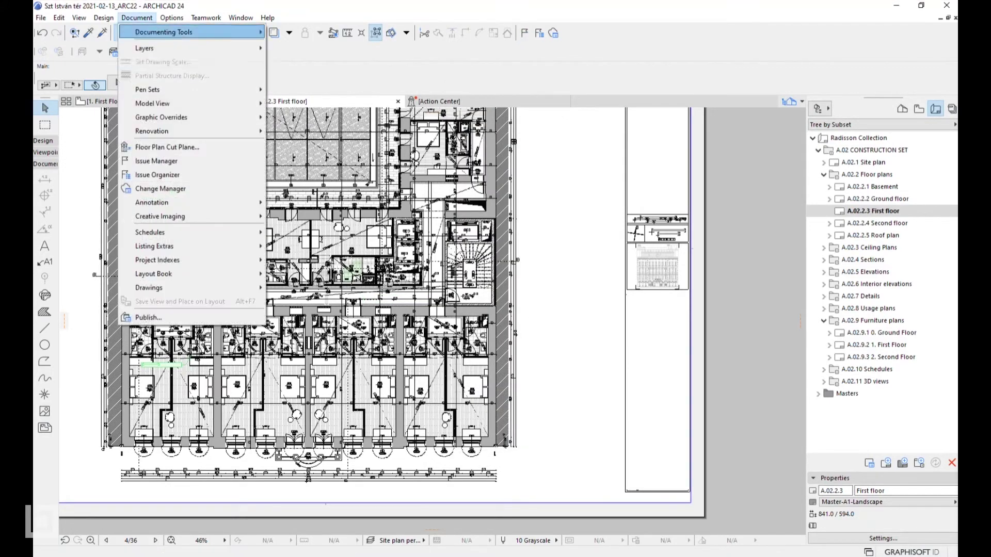
left_click(158, 175)
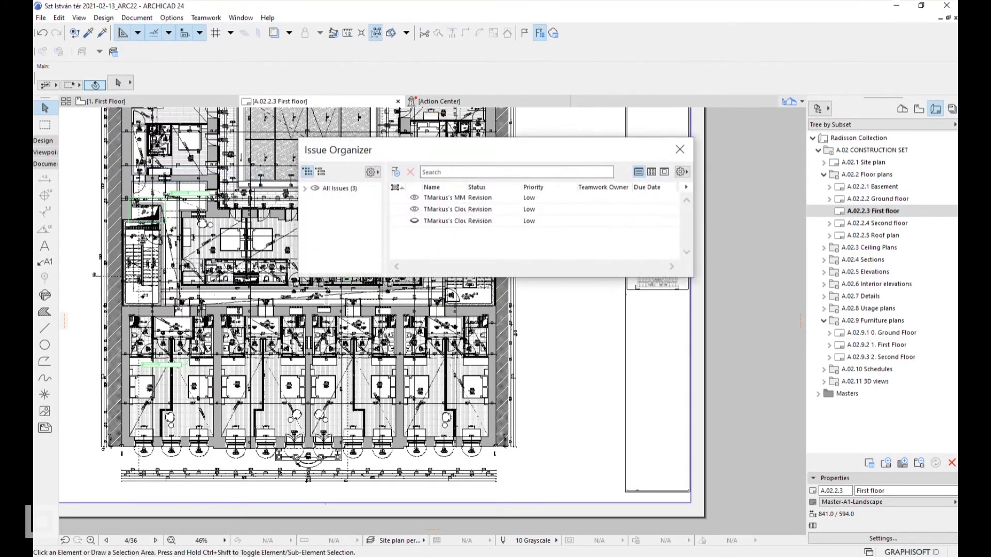
Step: Set the first issue's priority to High and review its details
left_click(454, 221)
left_click(454, 197)
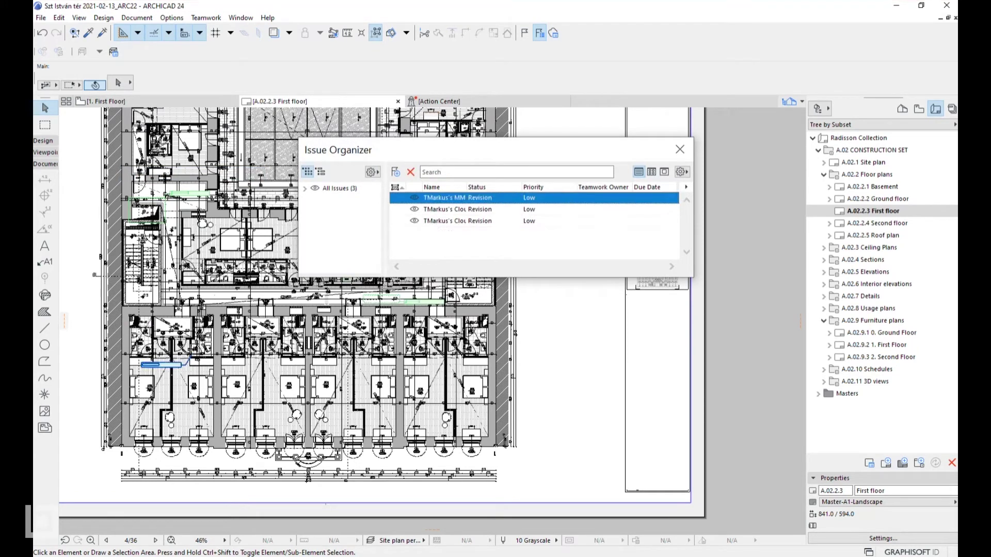
left_click(571, 198)
left_click(599, 219)
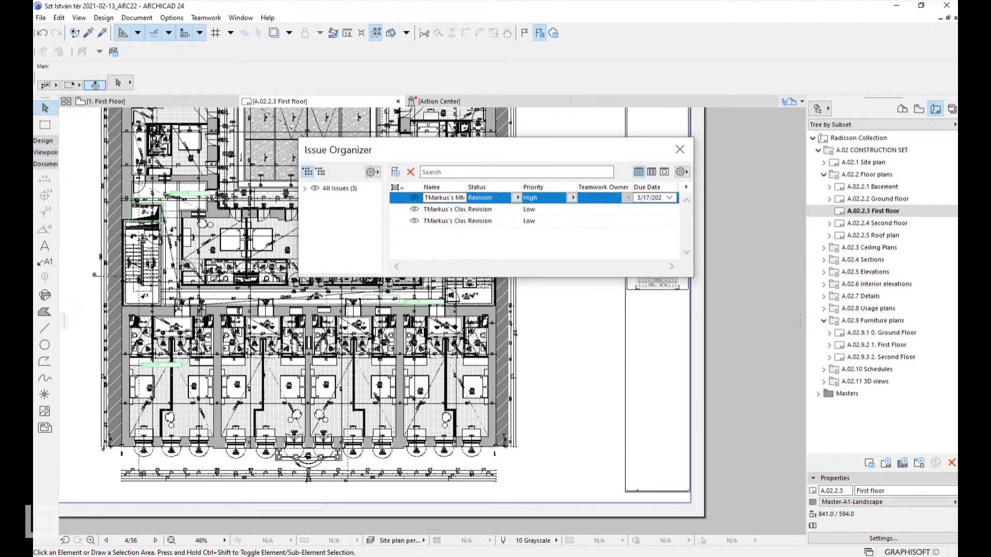
right_click(494, 197)
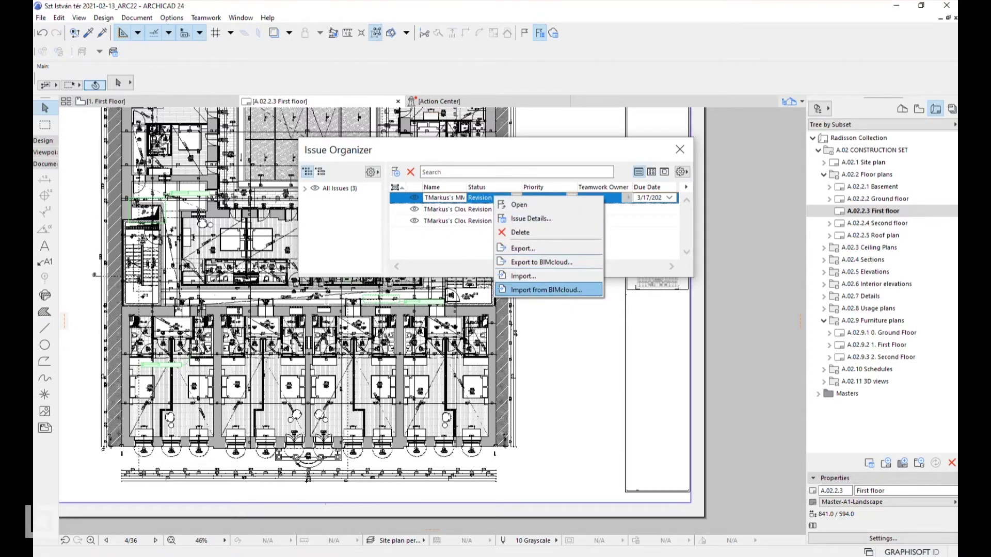
left_click(530, 219)
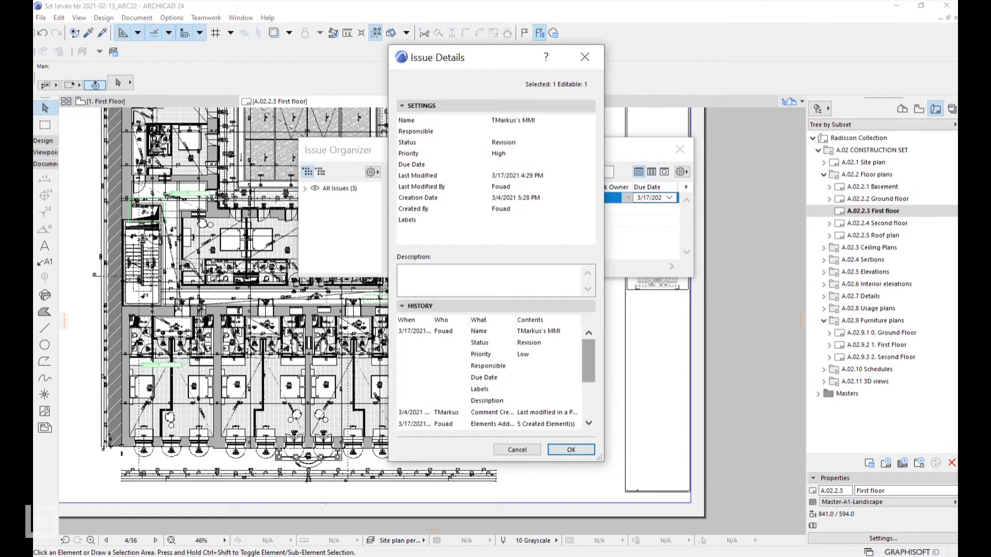
left_click(570, 450)
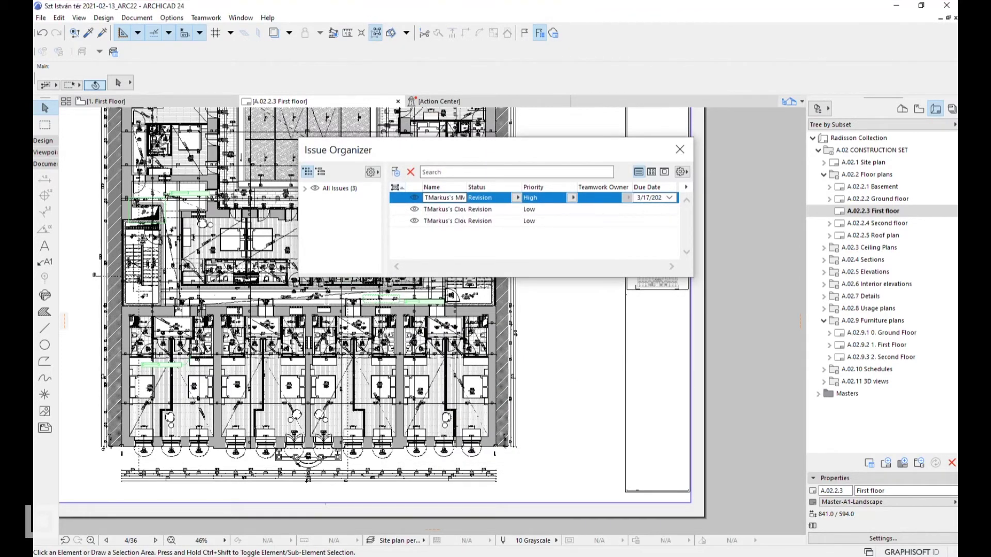
Step: Delete the first issue and then the remaining two, and close the Issue Organizer
right_click(480, 197)
left_click(508, 232)
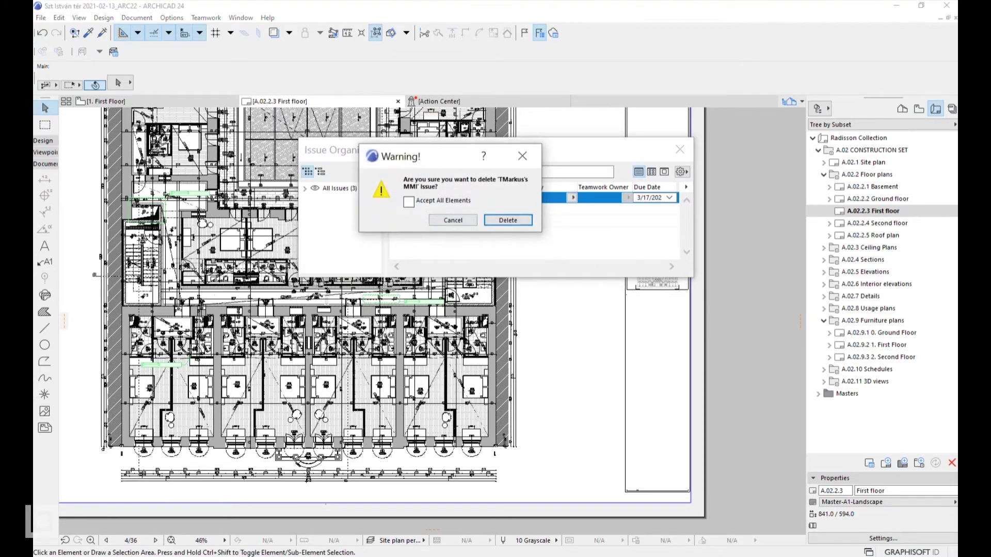
key("Return")
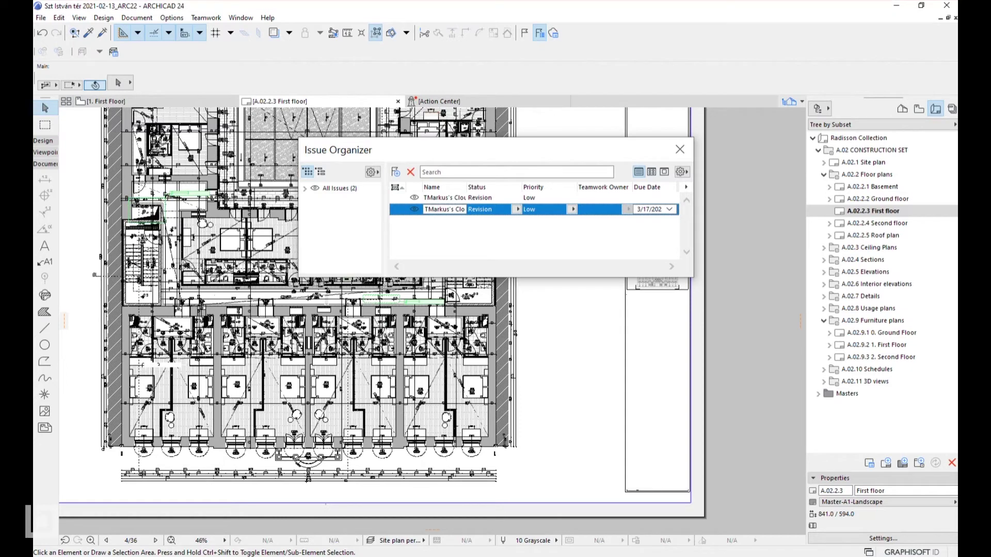
left_click(504, 197, "shift")
right_click(503, 194)
left_click(529, 220)
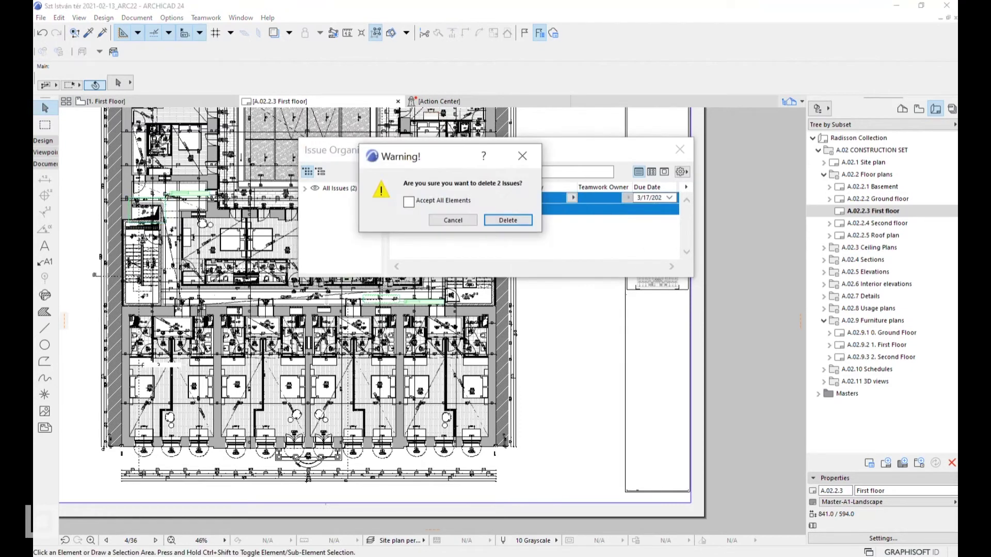
key("Return")
left_click(679, 149)
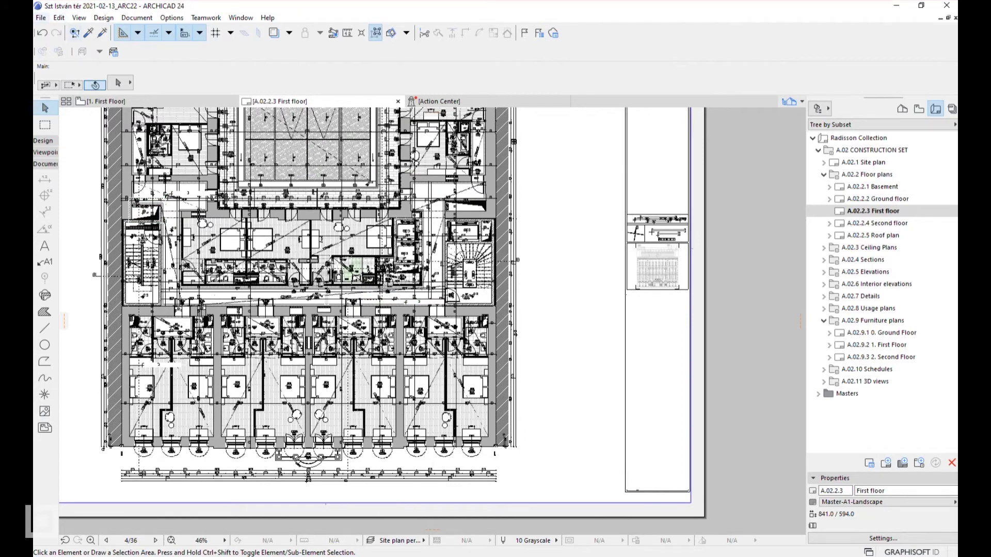
Step: Reopen the Bluebeam Connection palette and dismiss its Save as PDF dialog
left_click(41, 18)
left_click(202, 247)
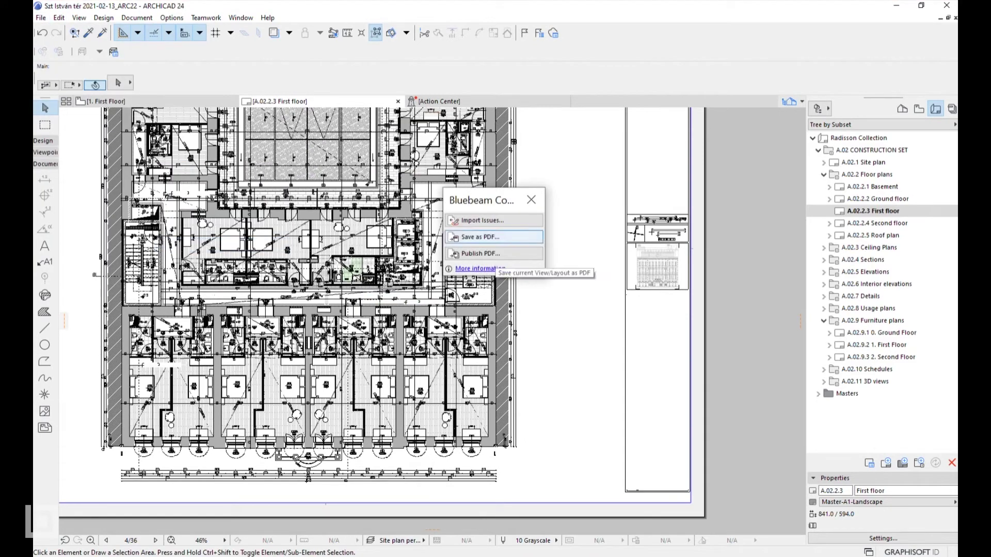
left_click(480, 236)
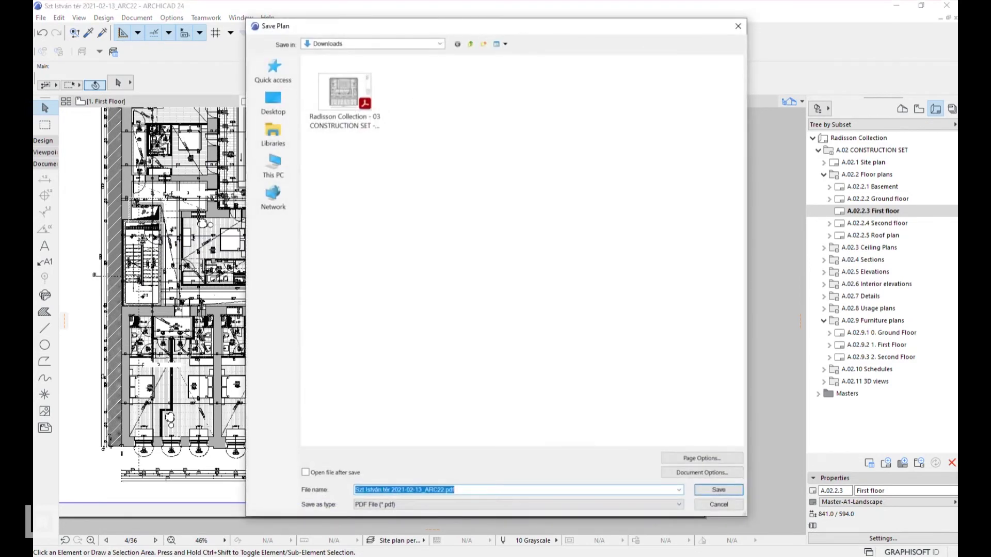
key("Return")
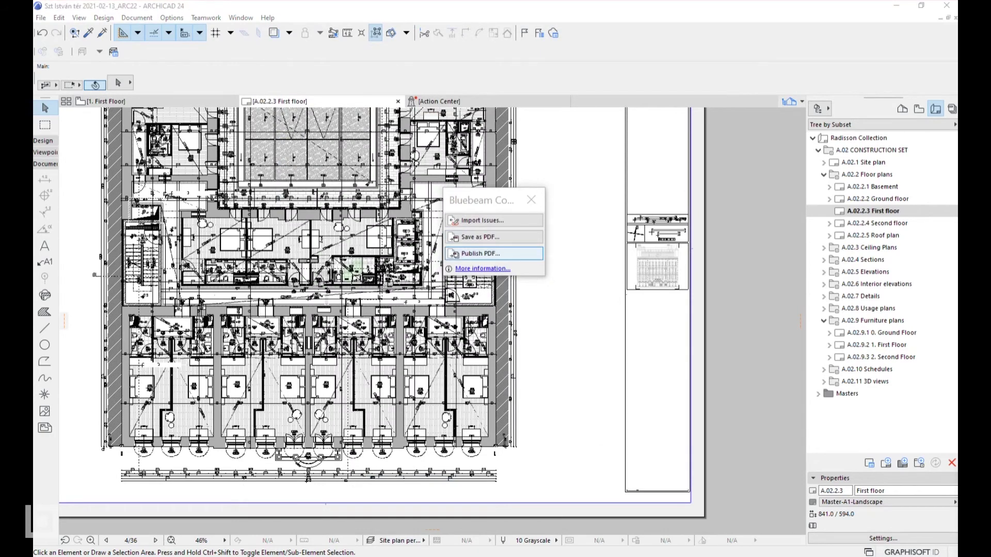
Step: Publish the A.02.2.3 First floor layout from the 03 CONSTRUCTION SET publisher set
left_click(494, 253)
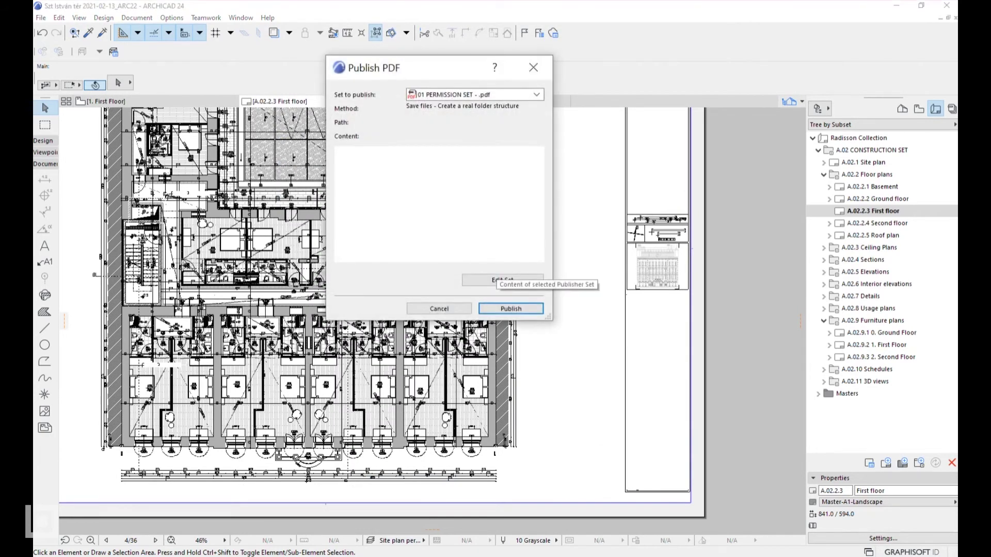
left_click(537, 95)
left_click(459, 125)
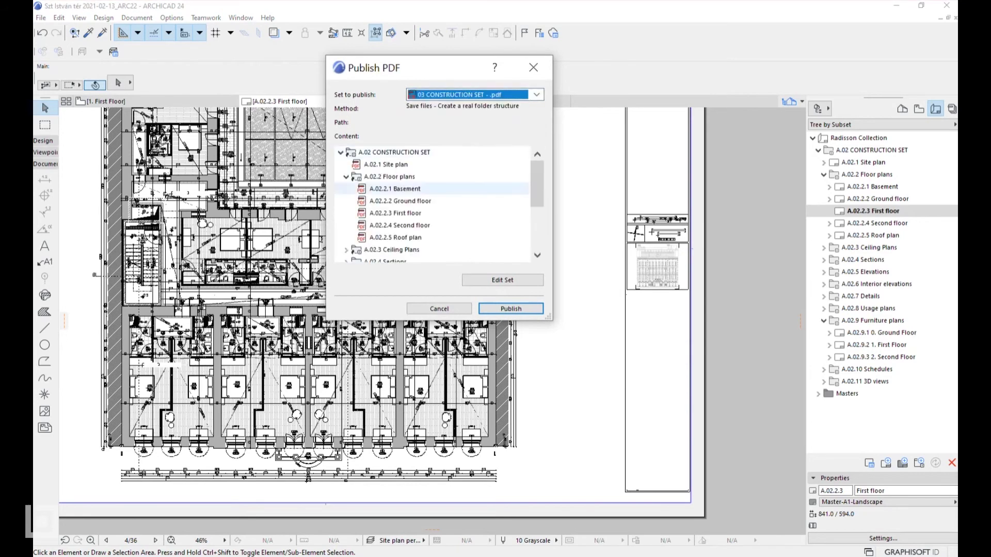
left_click(396, 213)
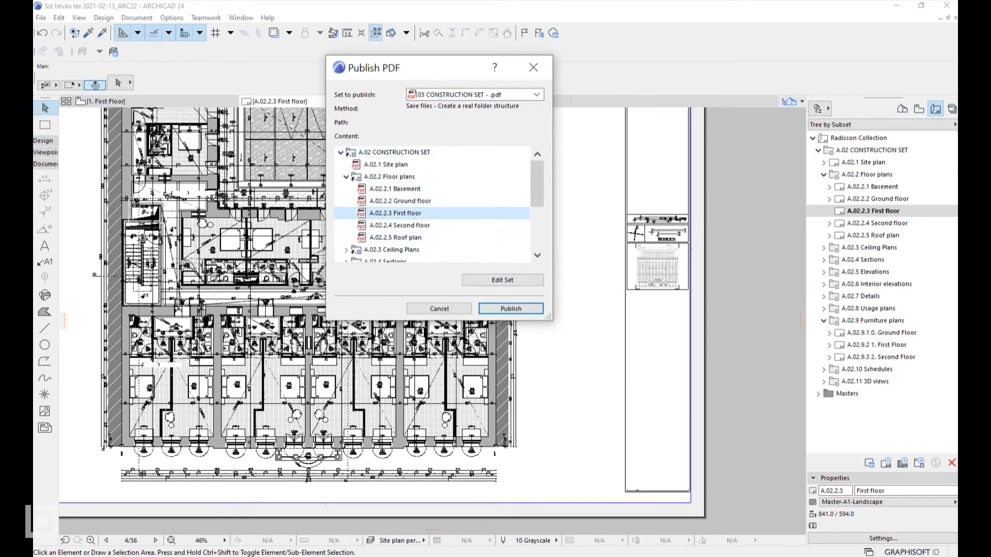
left_click(510, 308)
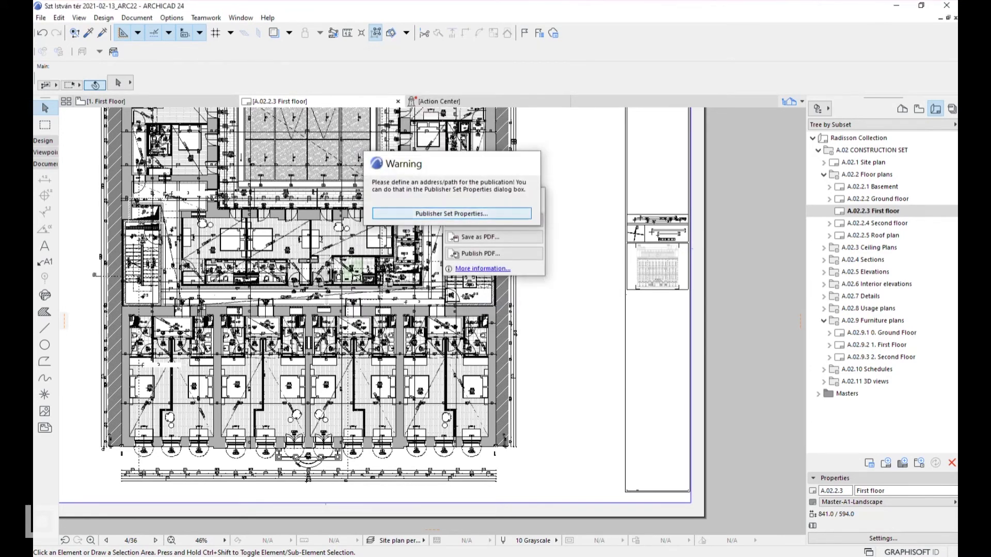
Step: Make the publisher set create a single file saved to F:\OneDrive\Desktop
left_click(465, 213)
left_click(360, 144)
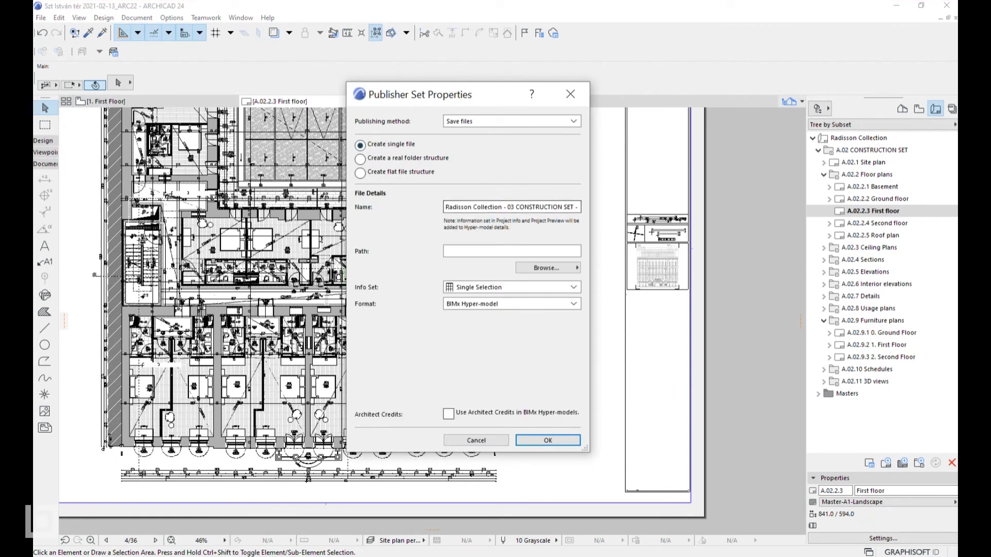
left_click(547, 268)
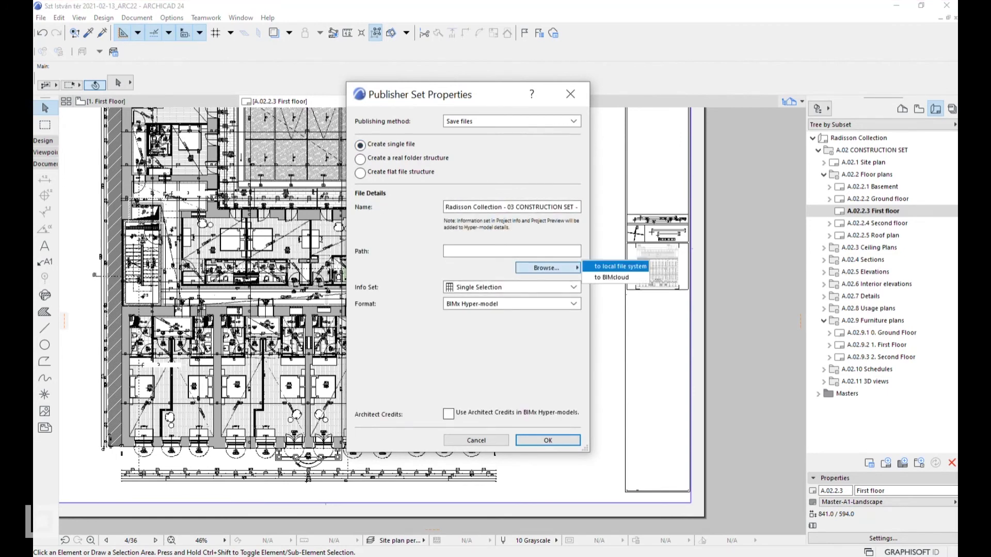
left_click(620, 266)
left_click(627, 365)
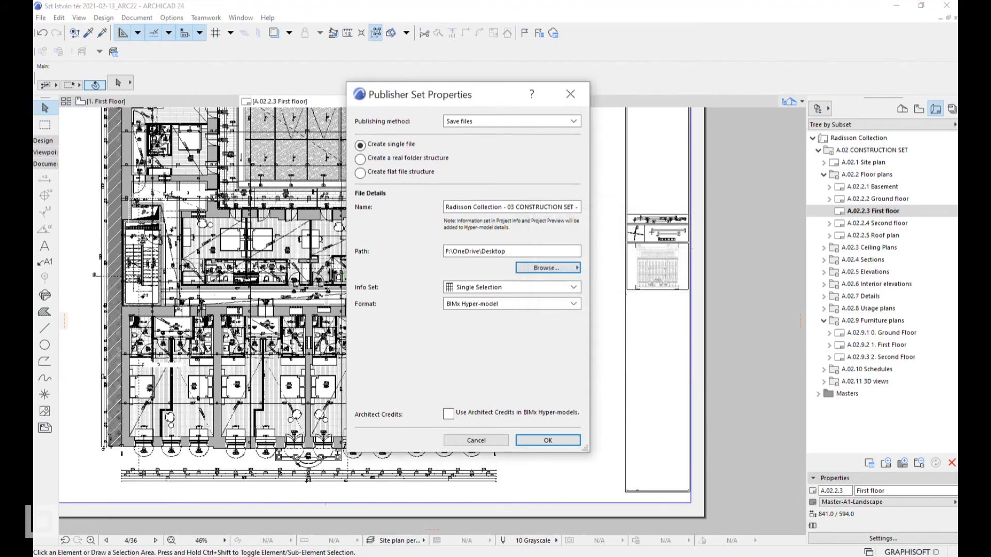
key("Return")
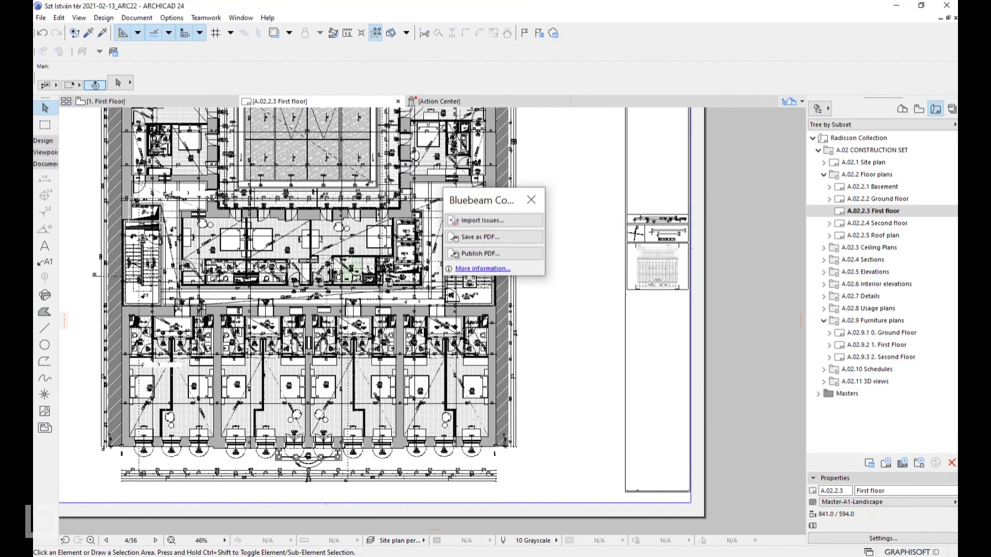